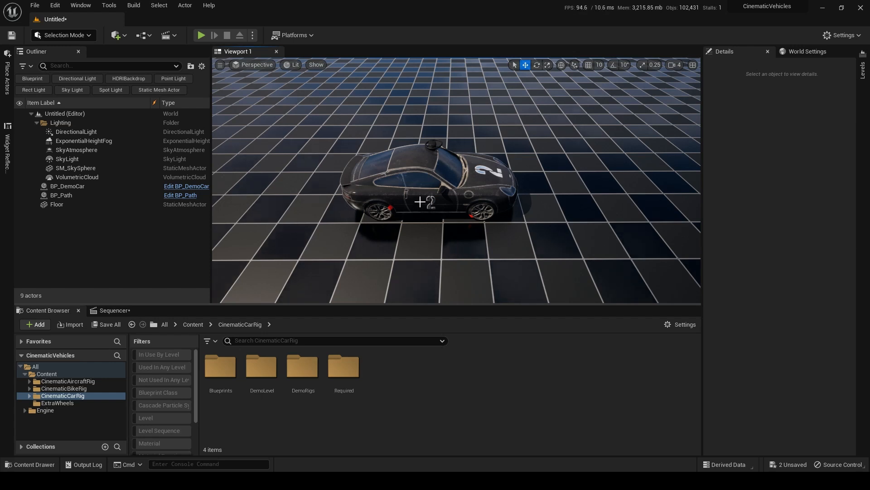
Step: Open the BP_DemoCar actor's blueprint in the full Blueprint Editor
left_click(418, 192)
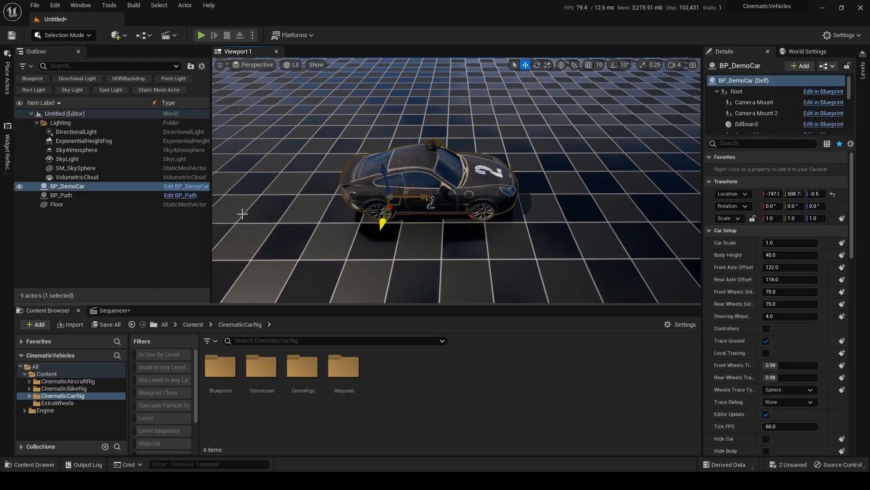
left_click(185, 188)
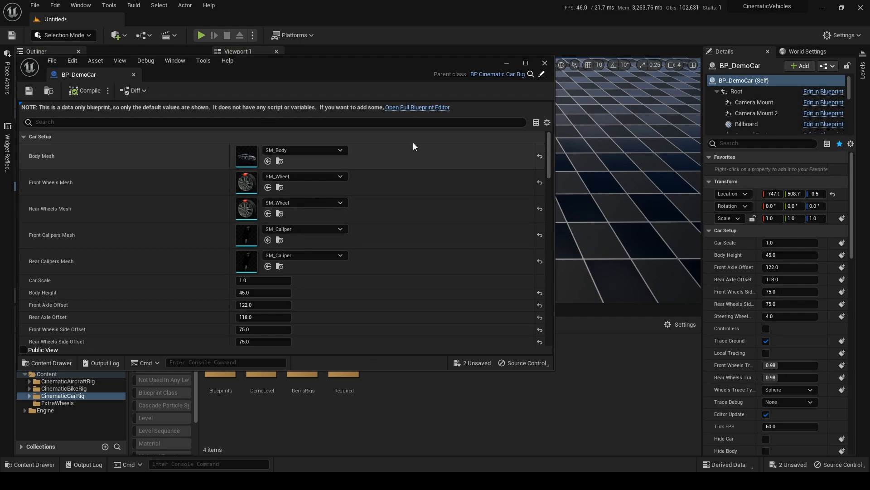
left_click(410, 107)
Step: Add a Single Wheel component as a child of the Extra Wheels component
scroll(87, 116, "down", 5)
left_click(81, 172)
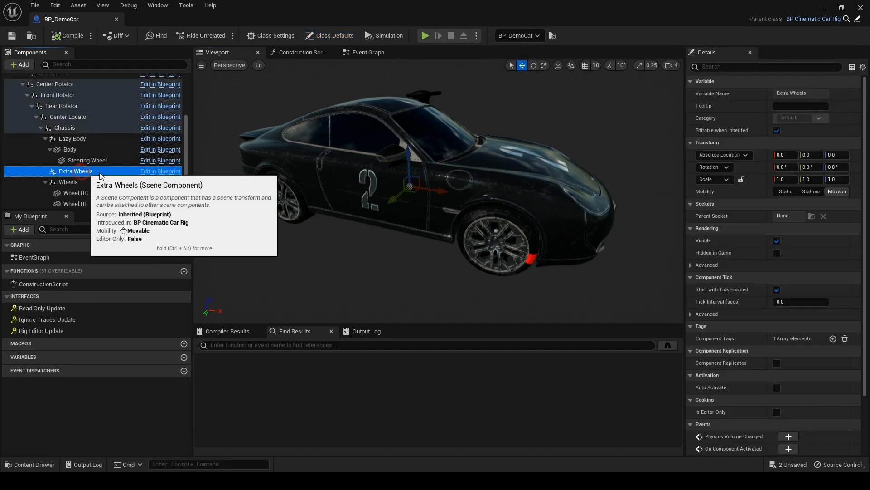
left_click(21, 65)
type("whee")
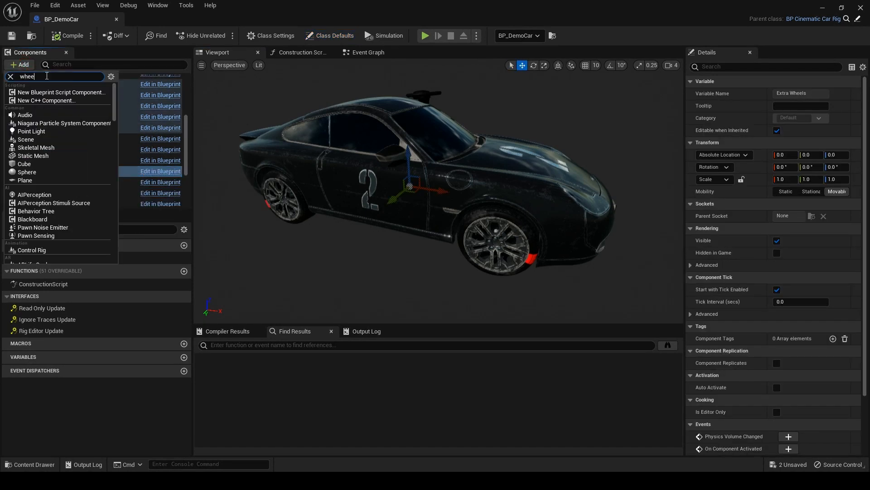
type("l")
left_click(50, 91)
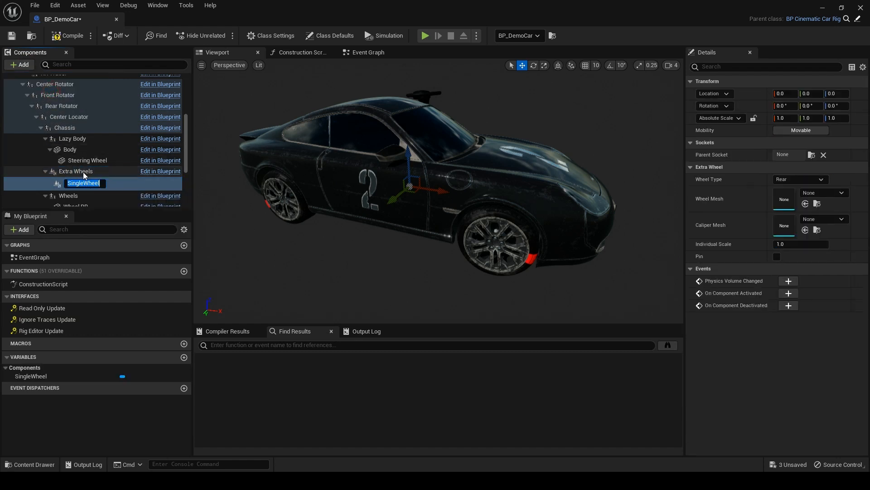
Step: Keep the new wheel's default name and move it beside the car to about X -24, Y 127
left_click(84, 173)
left_click(79, 183)
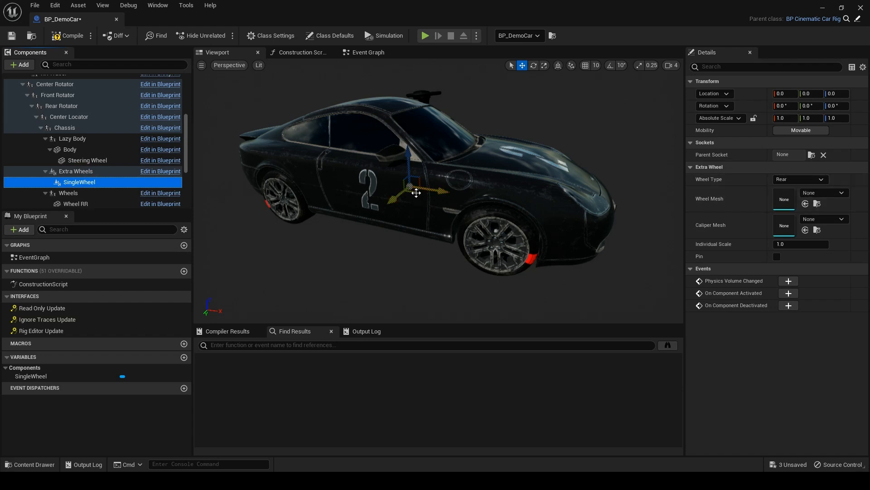
left_click_drag(416, 193, 320, 250)
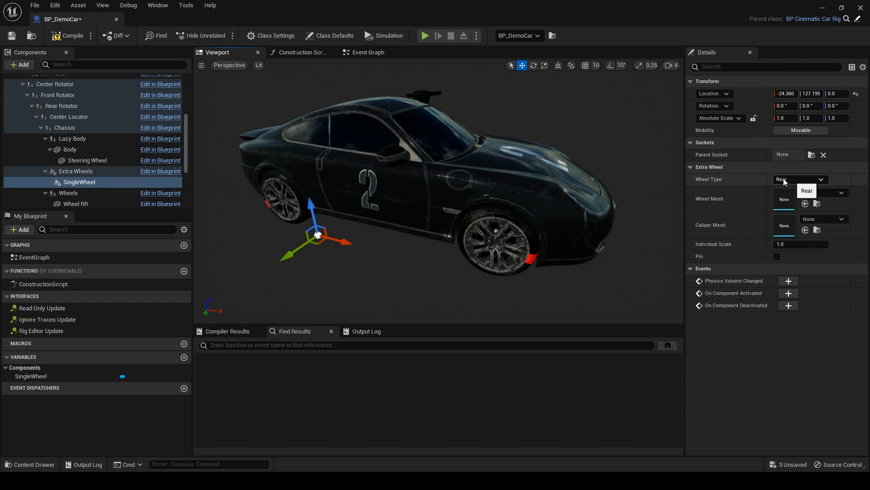
Step: Assign SM_TireR from the ExtraWheels folder as the wheel mesh and SM_CaliperR as the caliper mesh of the extra wheel
left_click_drag(591, 8, 426, 23)
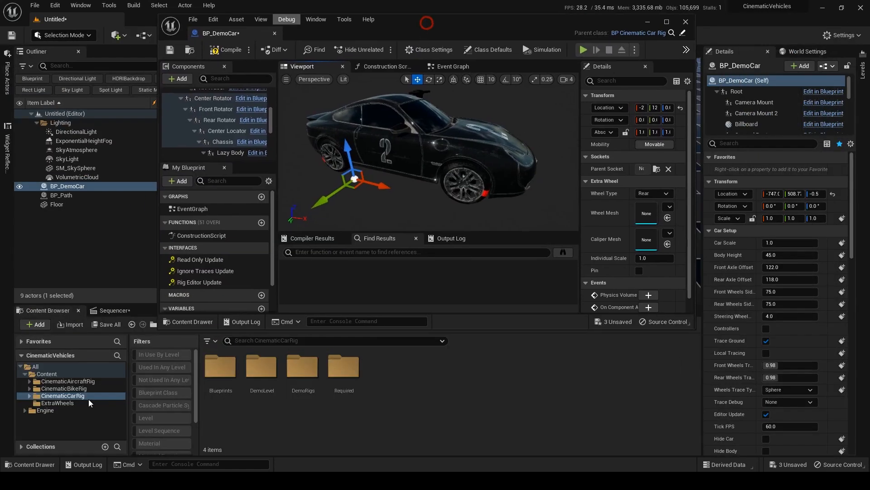
left_click(57, 403)
left_click(387, 398)
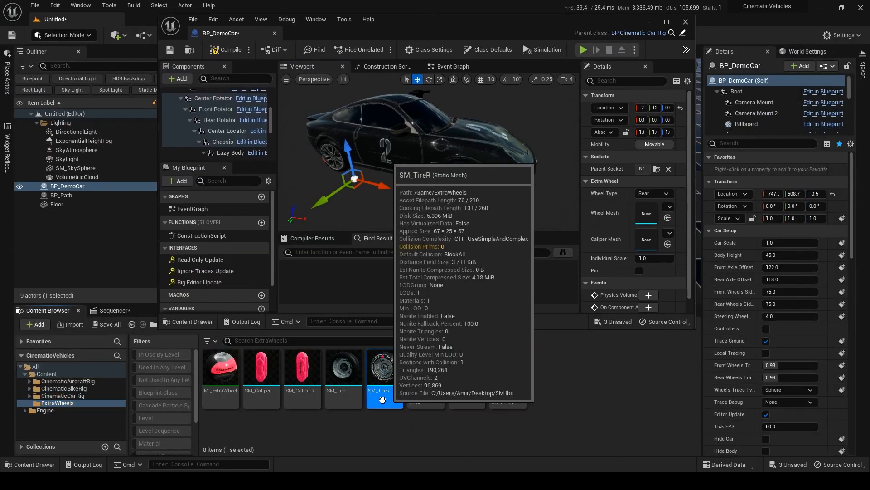
left_click_drag(387, 398, 650, 221)
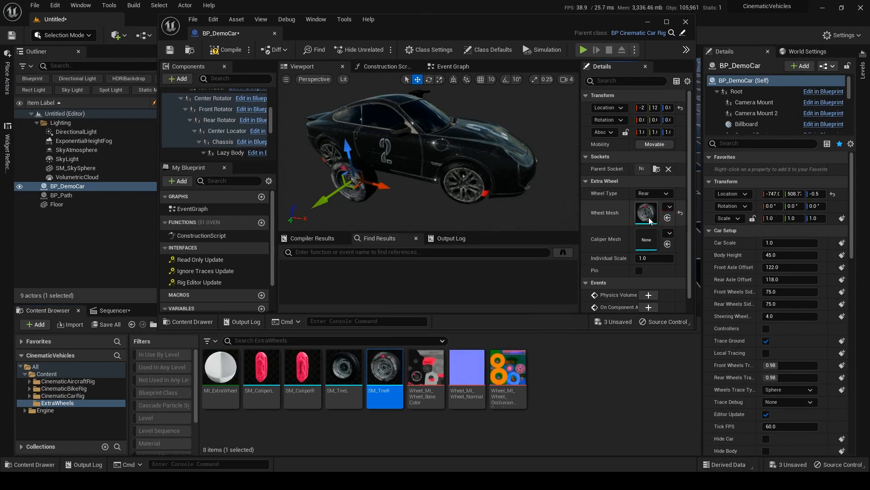
left_click(302, 376)
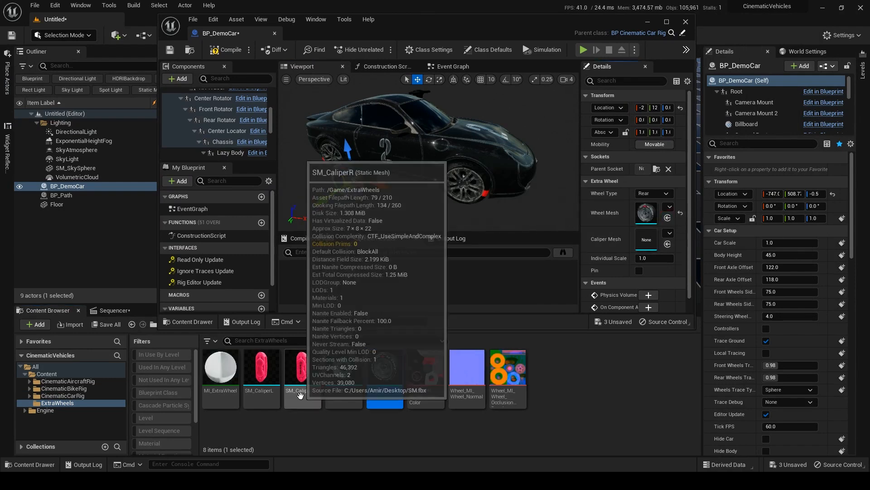
left_click(667, 246)
left_click_drag(605, 21, 621, 1)
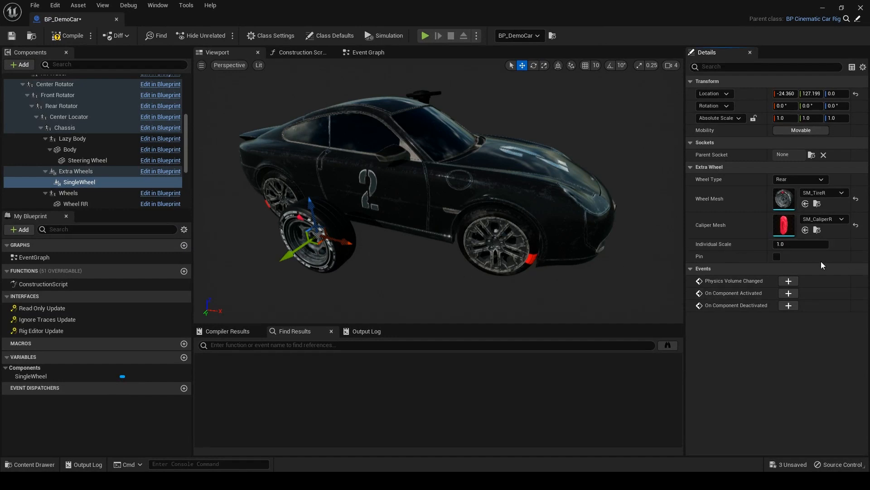
Step: Set the extra wheel's Individual Scale to 1.2
left_click(782, 244)
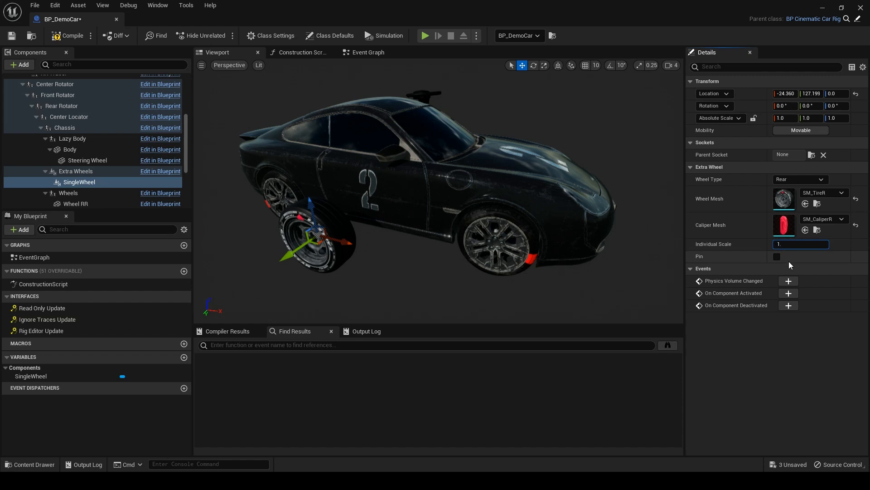
type("1")
key("Return")
Step: Duplicate the SingleWheel component and set the copy's Individual Scale to 0.5
left_click(78, 171)
left_click(80, 184)
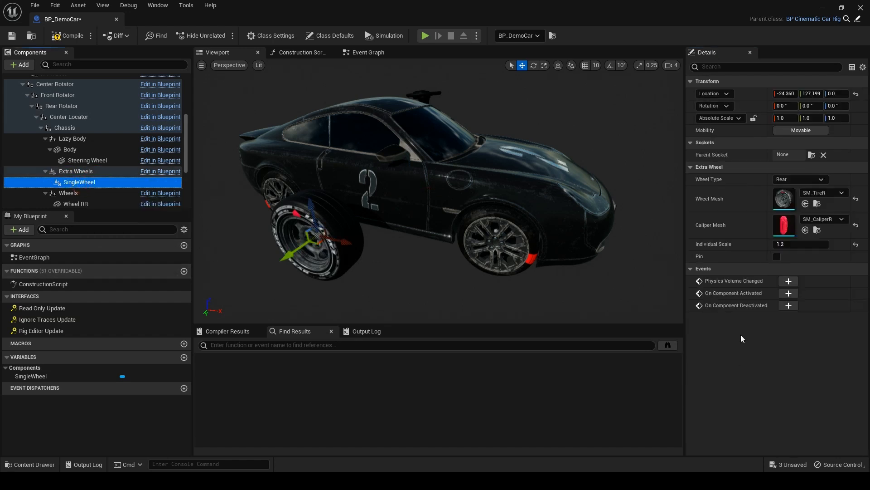
key("ctrl+d")
left_click(91, 186)
left_click(790, 244)
type(".5")
key("Return")
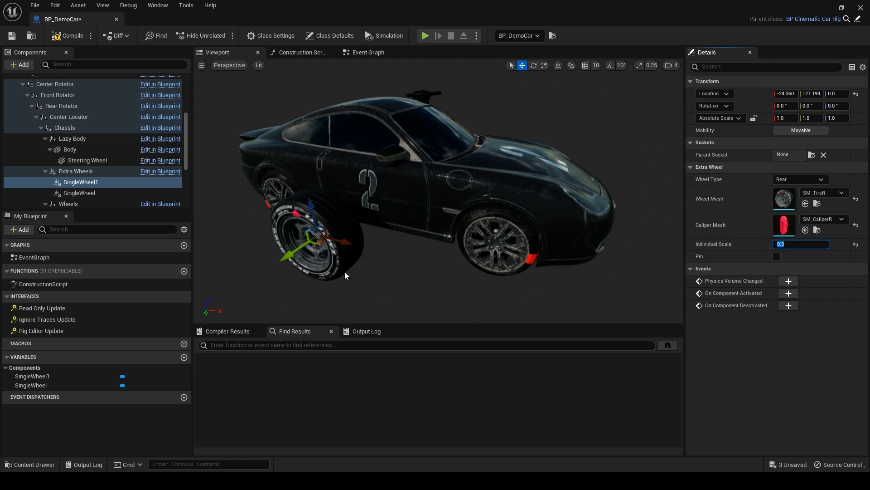
Step: Move the small wheel copy forward along the car to about X 70
left_click_drag(344, 246, 441, 255)
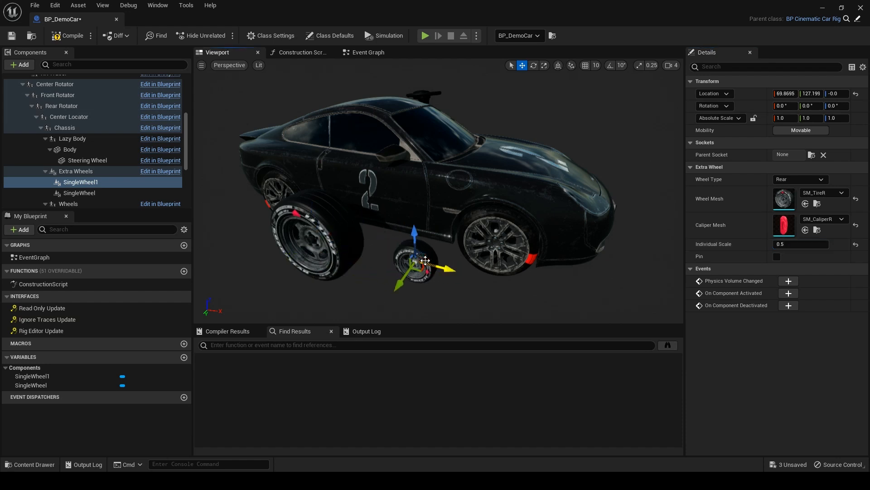
key("f")
left_click(84, 182)
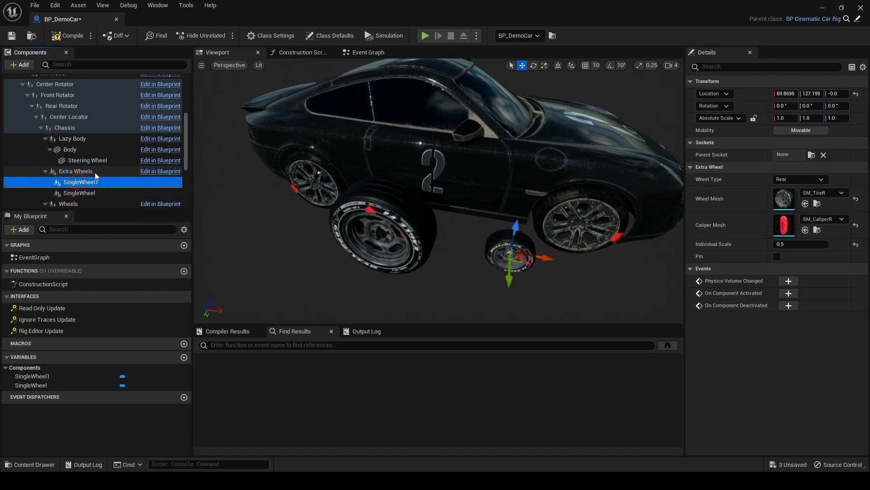
Step: Compile the blueprint and set the small wheel's Wheel Type to Front
left_click(67, 35)
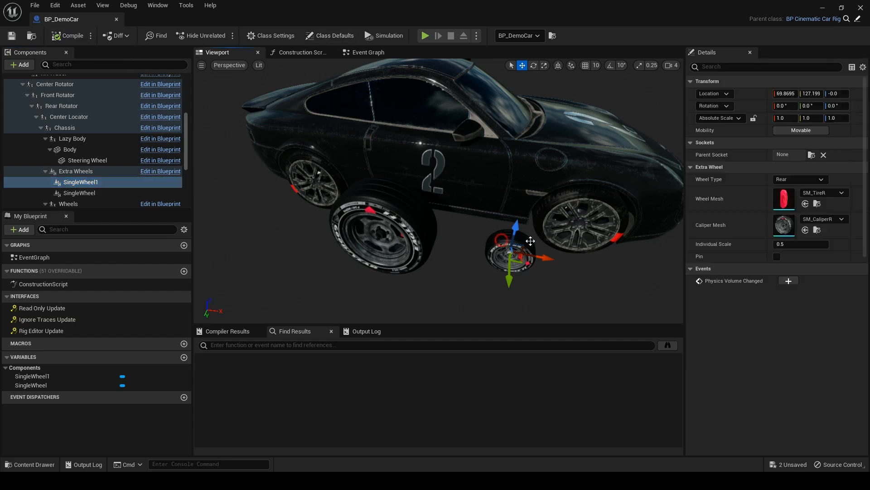
left_click(801, 180)
left_click(794, 190)
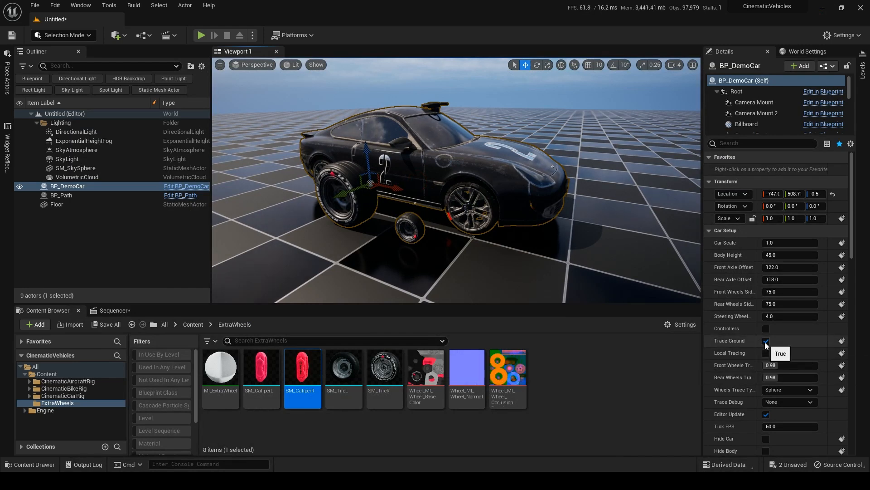
Step: Turn Trace Ground off and back on for the car in the level to compare the extra wheels' ground contact
left_click(766, 341)
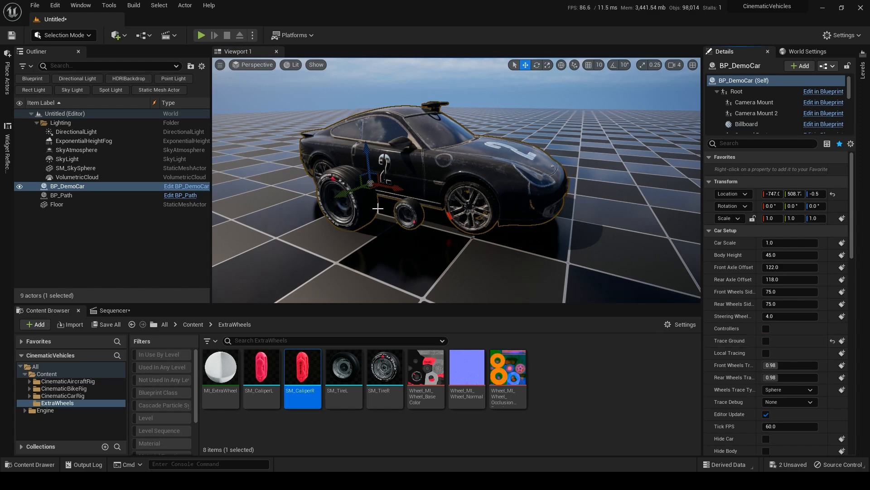
left_click(766, 341)
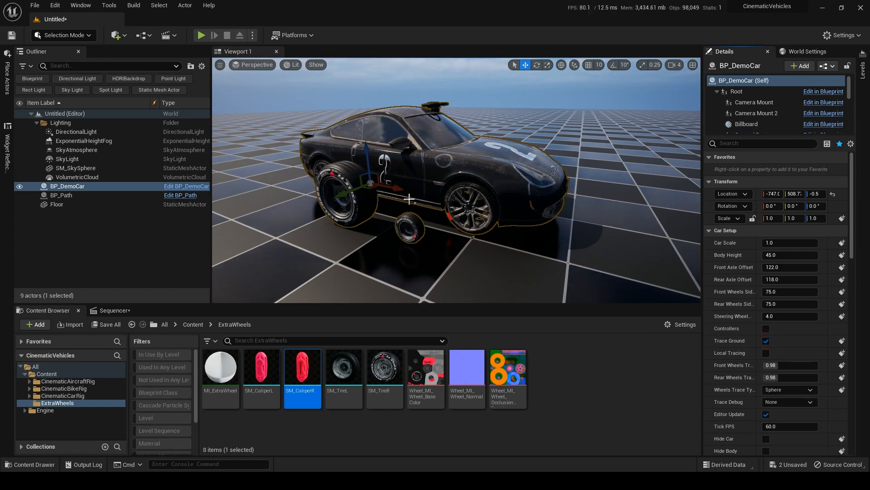
Step: Duplicate the small SingleWheel1 component in the BP_DemoCar blueprint
left_click(188, 186)
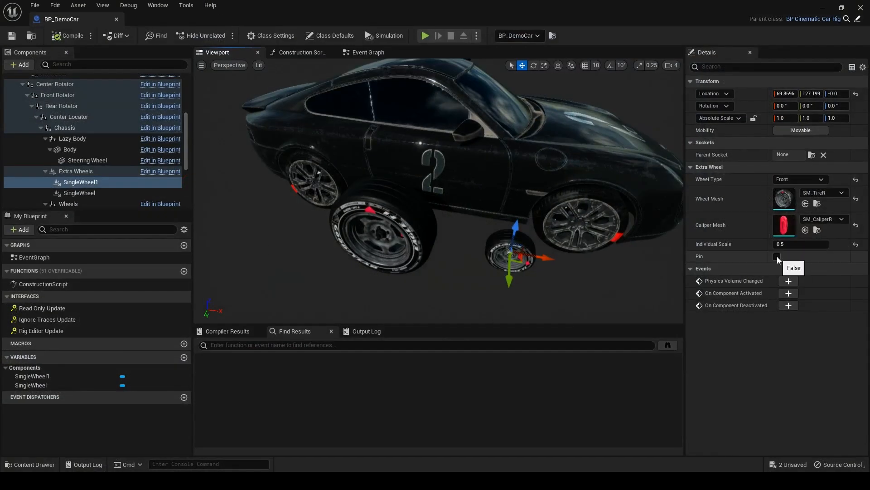
mouse_move(639, 288)
right_mouse_down()
mouse_move(635, 281)
mouse_move(630, 289)
right_mouse_up()
left_click(97, 184)
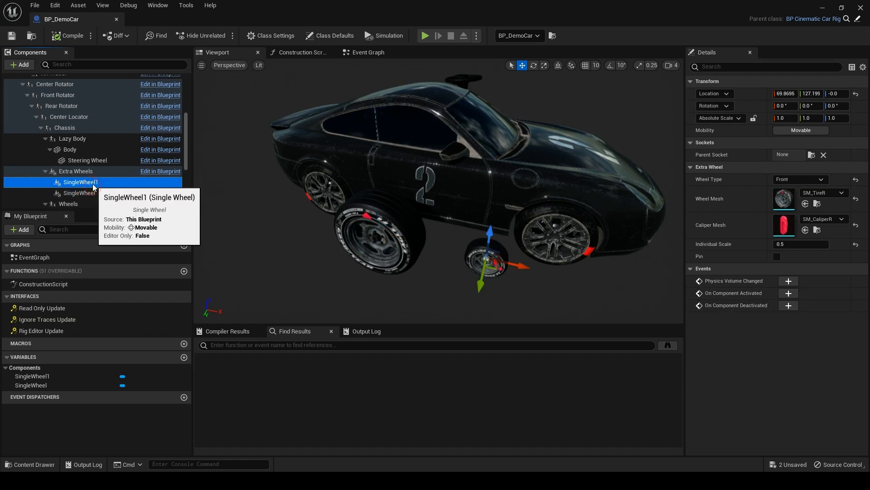
key("ctrl+d")
left_click(99, 188)
Step: Move the new small wheel forward and up beside the hood, and enable Pin for it
left_click(97, 184)
left_click_drag(503, 254, 600, 217)
left_click(777, 257)
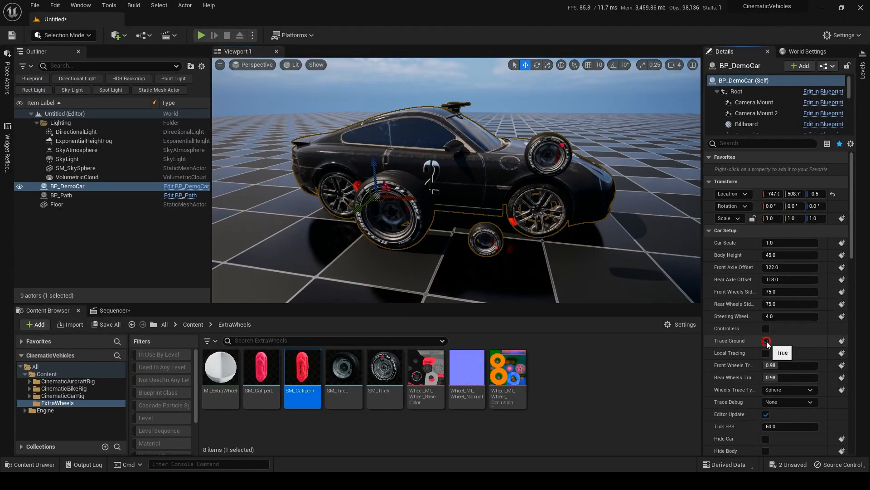
Step: Toggle Trace Ground and slide the car along its X axis in the level to test the extra wheels
left_click(766, 340)
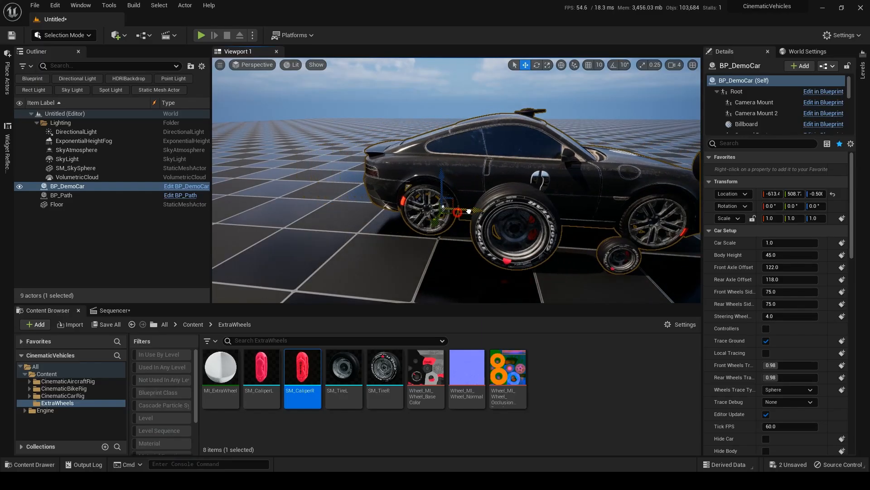
left_click_drag(413, 211, 480, 213)
right_click_drag(480, 212, 454, 214)
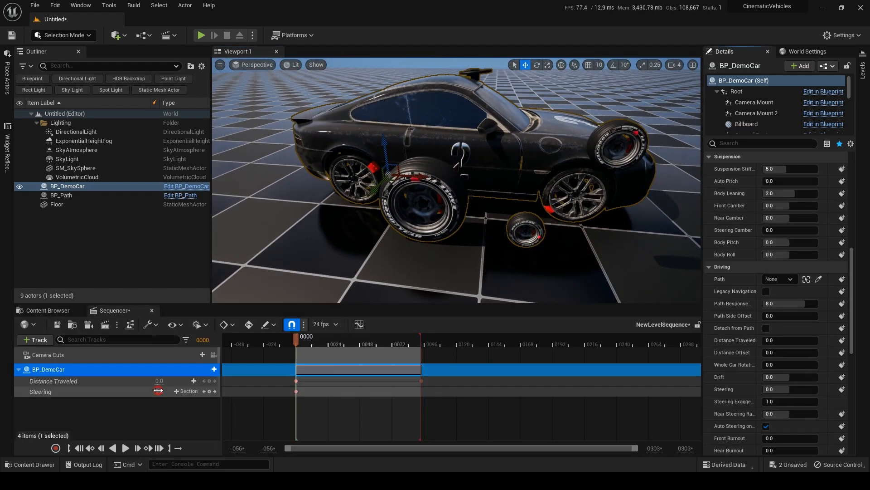
Step: Set the car's Steering to about 33 in the sequence and add a Rear Steering Ratio track set to about 0.66
left_click_drag(201, 392, 291, 382)
scroll(754, 426, "down", 1)
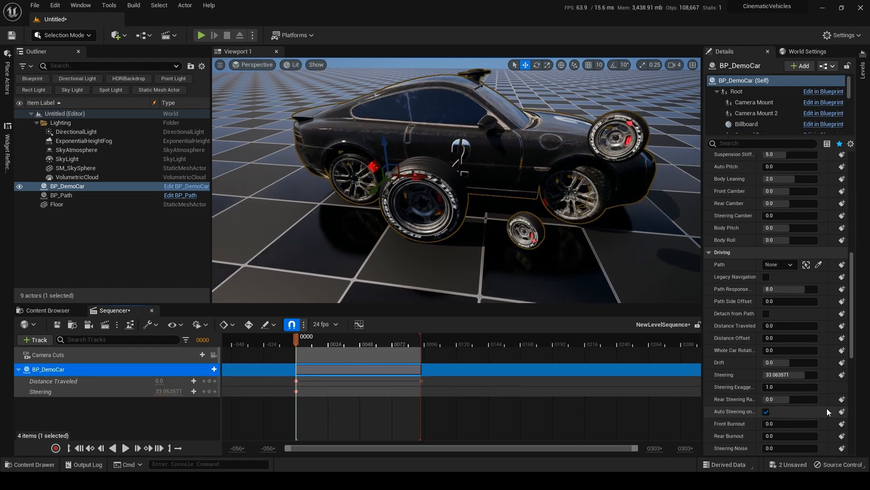
left_click(842, 399)
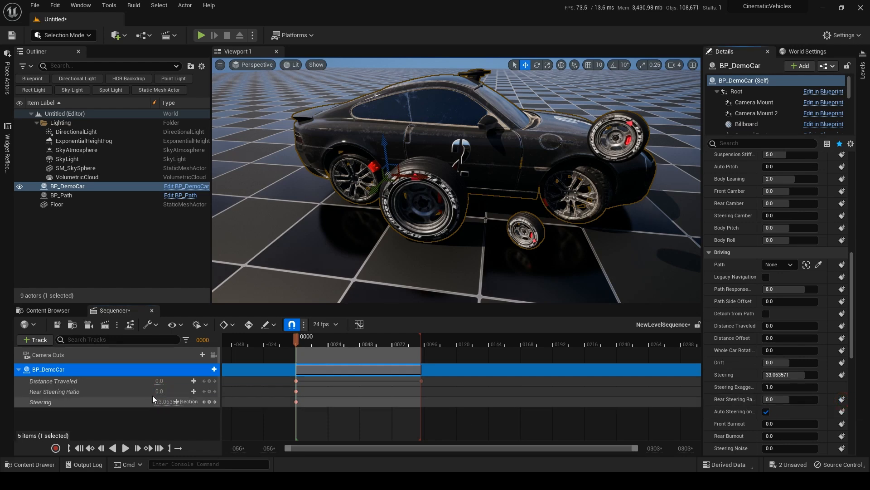
left_click_drag(159, 392, 163, 392)
scroll(756, 389, "down", 5)
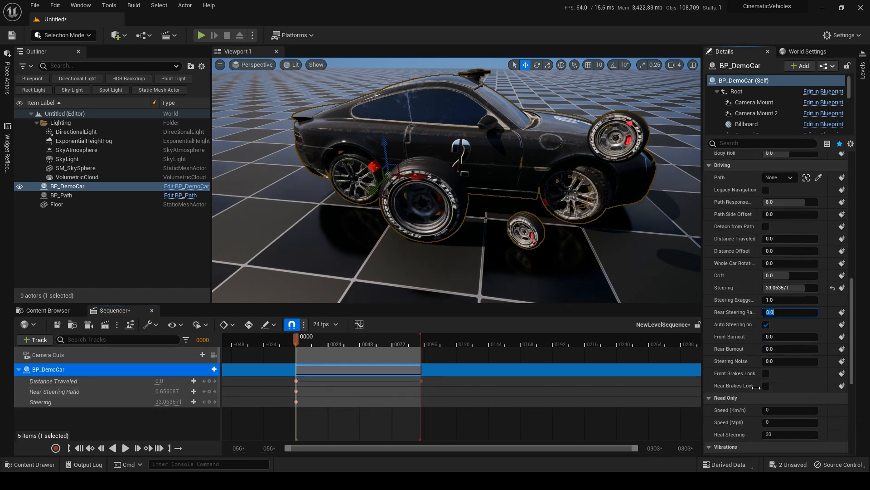
Step: Test Front Brakes Lock and Rear Brakes Lock one after the other, turning each off again
scroll(756, 390, "down", 1)
left_click(766, 359)
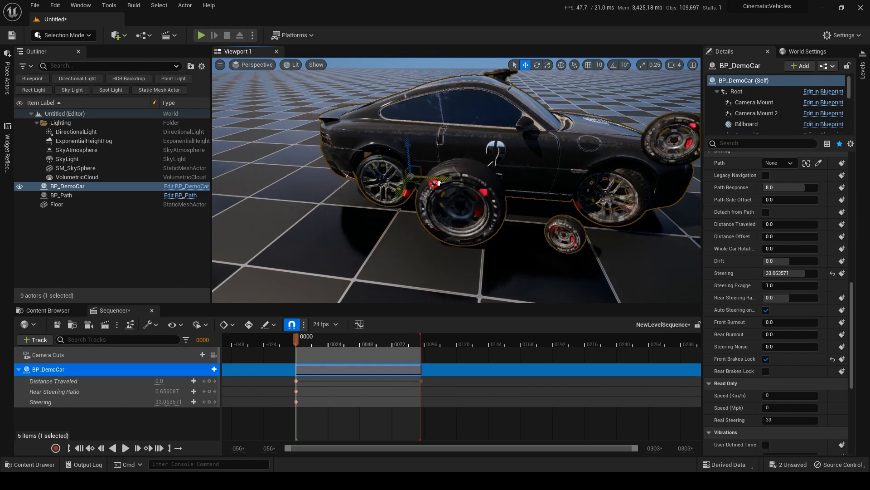
left_click(766, 359)
left_click(766, 371)
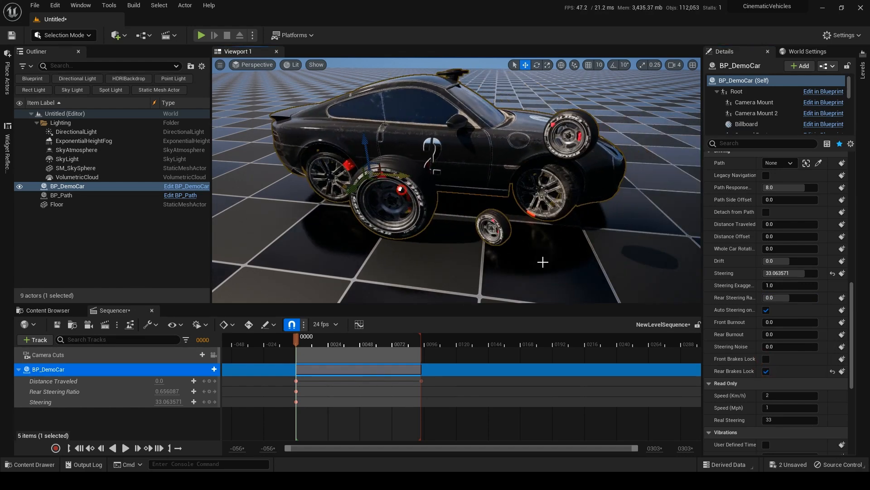
left_click(766, 370)
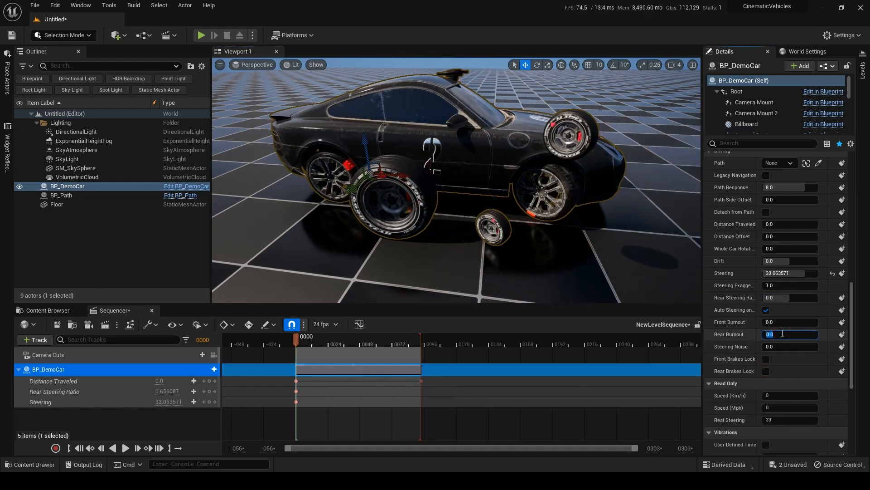
Step: Try a Rear Burnout value of 1, reset it to default, and select the Front Burnout value
type("1")
key("Return")
left_click(830, 333)
left_click(789, 319)
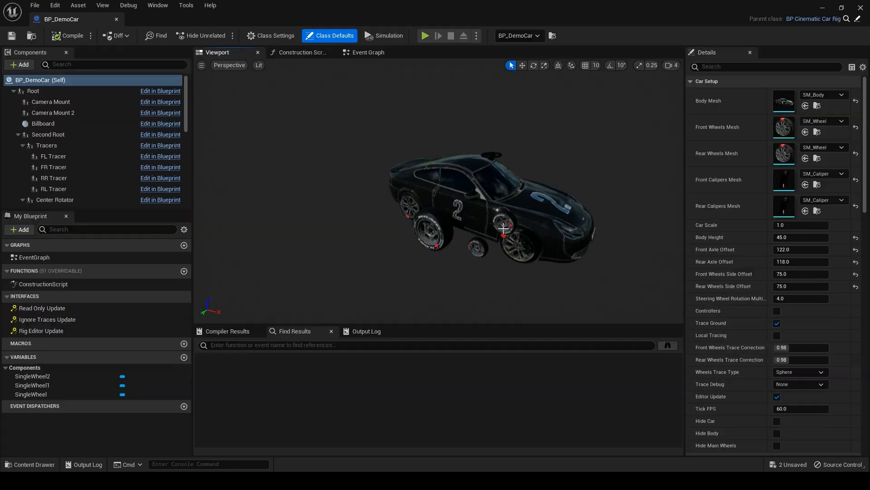
Step: Delete the pinned wheel and the small front wheel from the BP_DemoCar blueprint
left_click(504, 226)
key("Delete")
left_click(477, 245)
key("Delete")
Step: Move the remaining large extra wheel from the car's side to a spot in front of the car
left_click(438, 231)
key("w")
left_click_drag(447, 244, 618, 310)
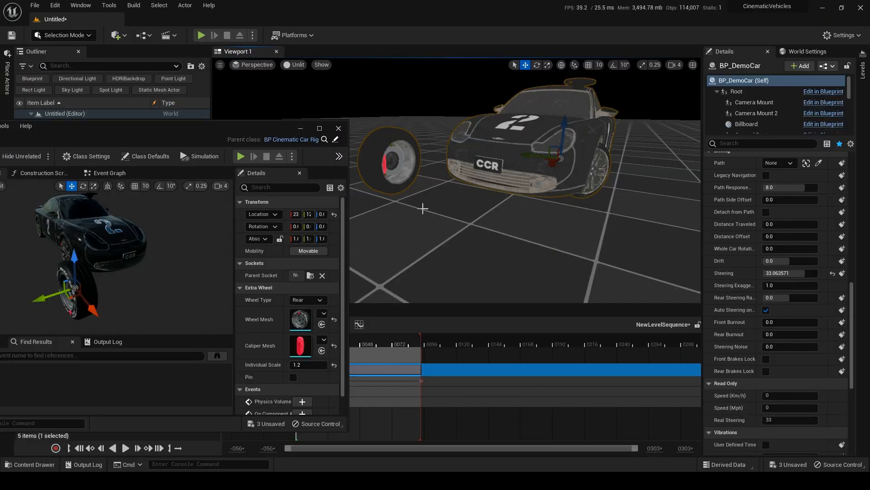
left_click_drag(44, 297, 161, 278)
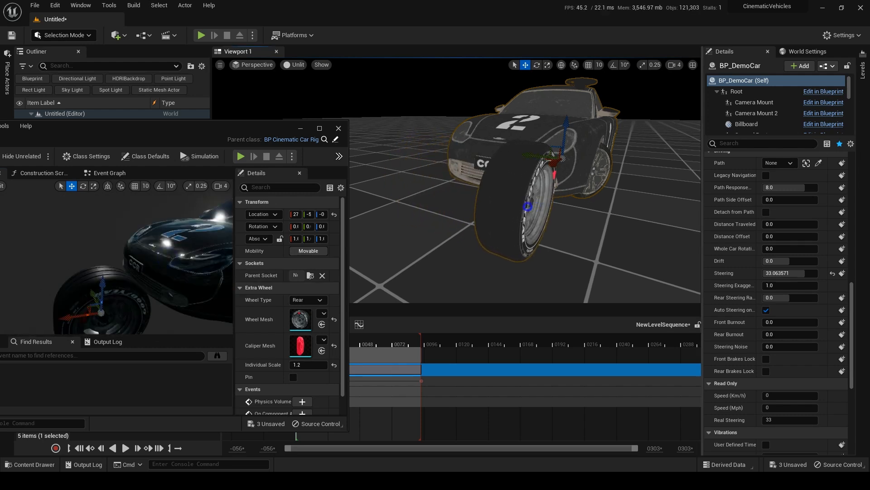
Step: Change the extra wheel's Wheel Mesh to SM_TireL and its Caliper Mesh to SM_CaliperL, and compile the blueprint
scroll(541, 205, "up", 10)
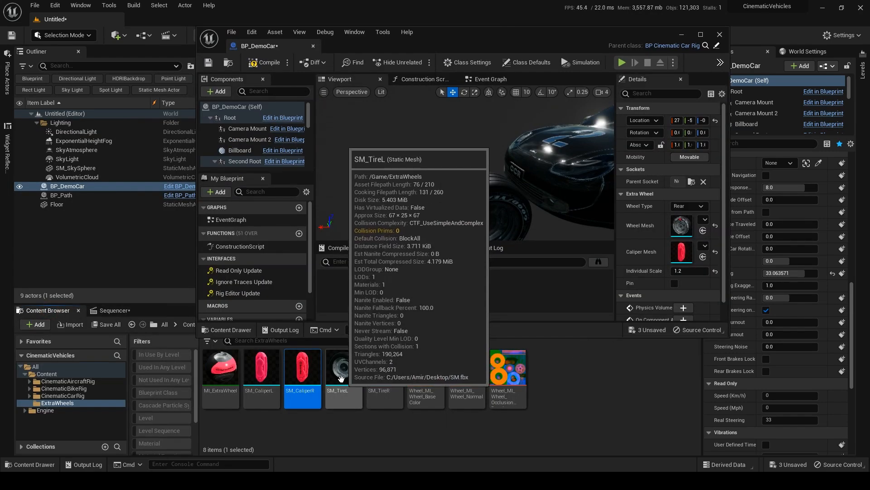
left_click(357, 374)
left_click(703, 230)
left_click(262, 369)
left_click(703, 257)
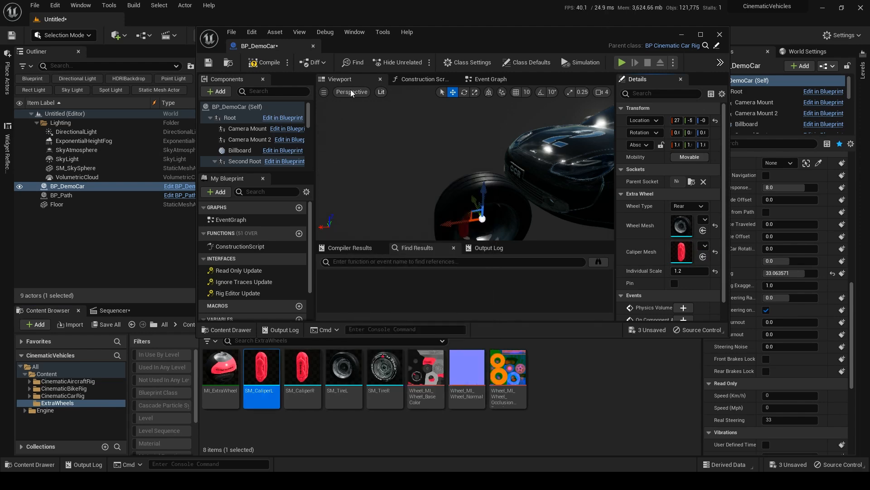
left_click(266, 63)
Step: Set the extra wheel's Z (yaw) rotation to 18 in the BP_DemoCar blueprint
left_click_drag(542, 41, 230, 139)
right_click_drag(137, 289, 140, 305)
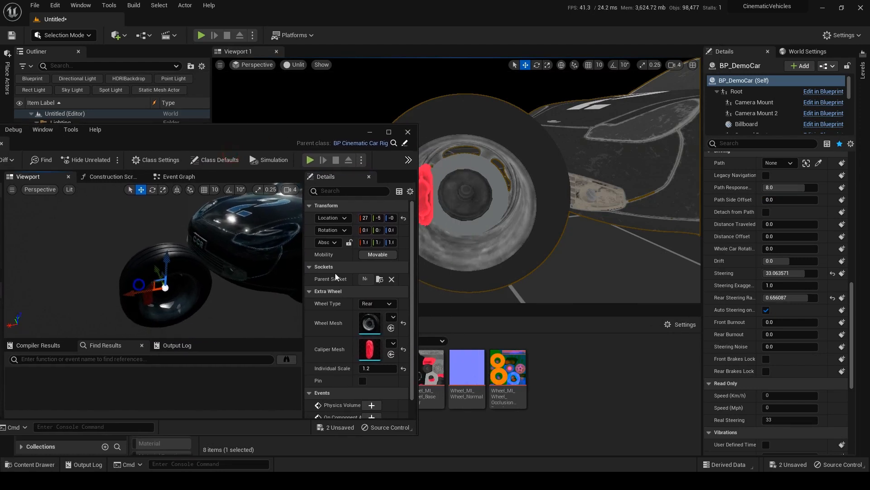
left_click(391, 228)
type("18")
key("Return")
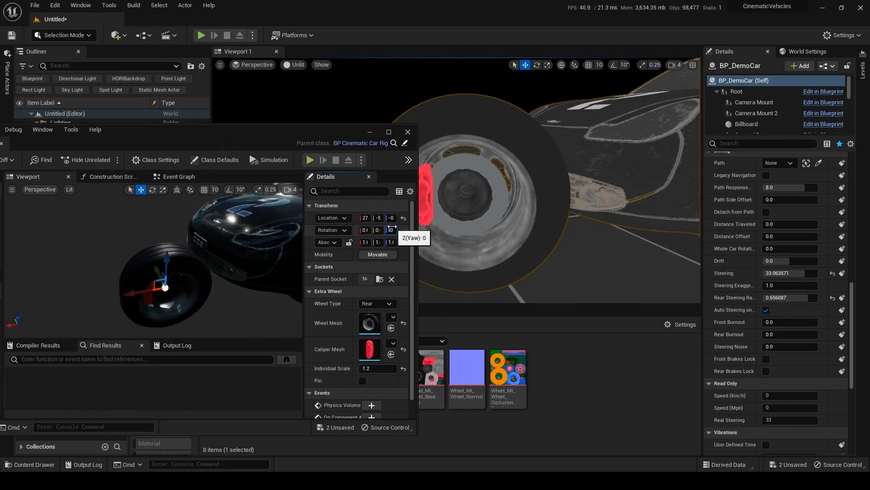
Step: Move the cube around beneath the extra wheel in the level to test its ground tracing
key("w")
right_click_drag(550, 195, 545, 184)
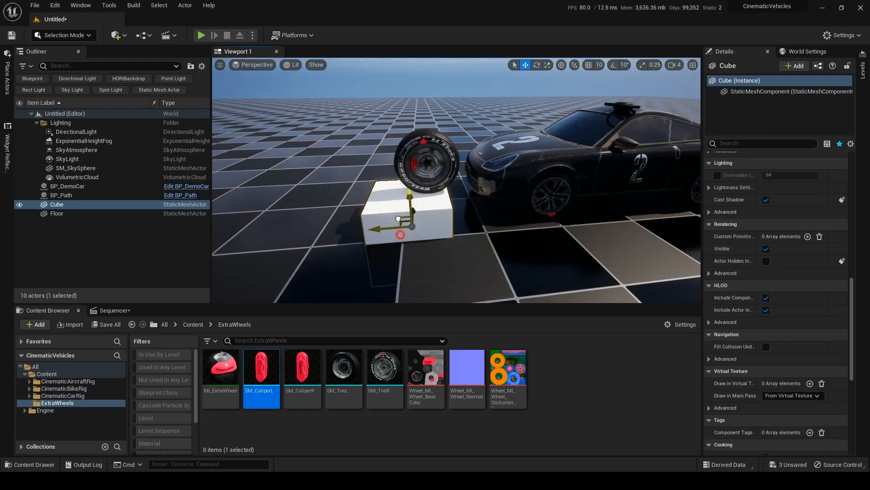
left_click_drag(415, 245, 533, 230)
left_click_drag(527, 222, 522, 213)
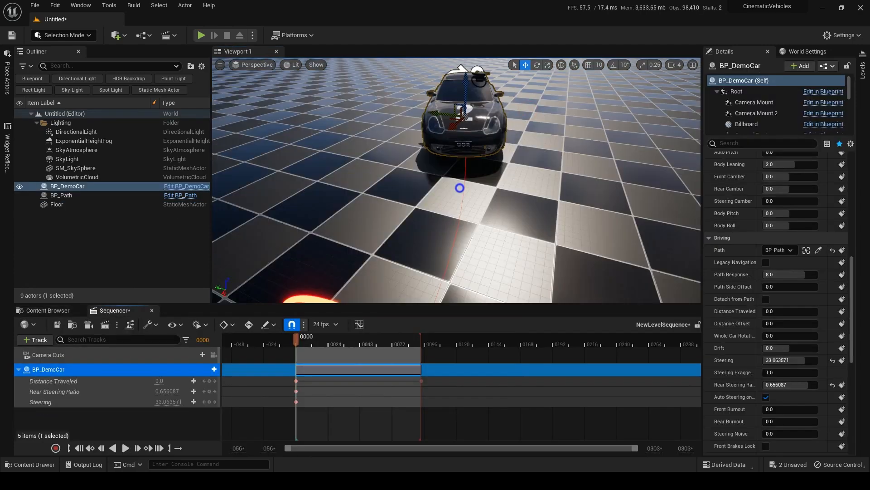
Step: Switch the level view to Unlit and advance BP_DemoCar's Distance Traveled to about 533 along its path
mouse_move(458, 187)
right_mouse_down()
mouse_move(565, 194)
mouse_move(454, 183)
right_mouse_up()
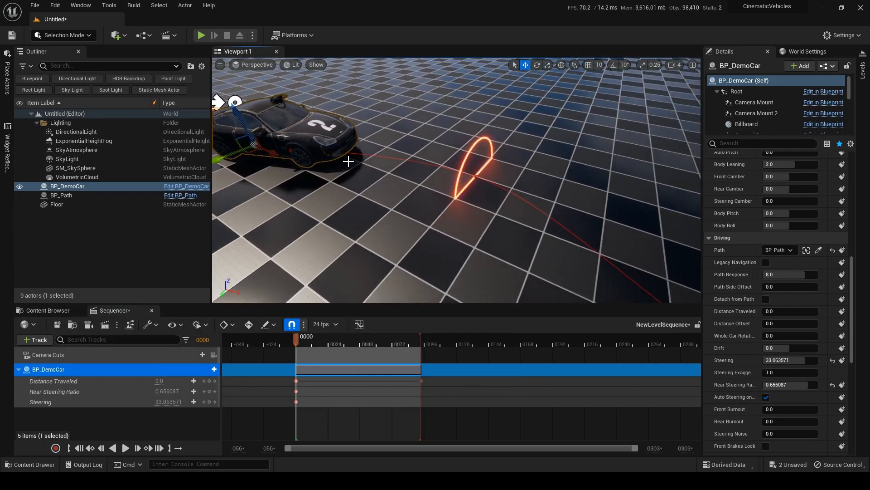
key("alt+3")
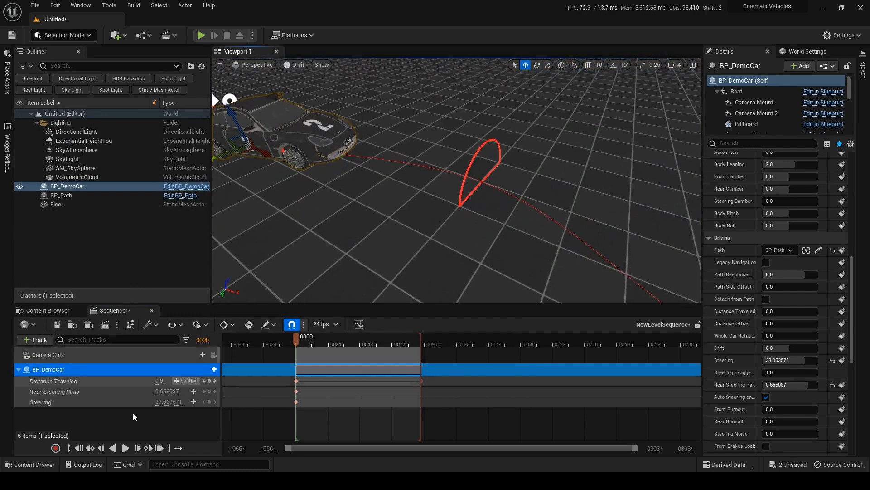
left_click_drag(159, 381, 356, 399)
mouse_move(493, 252)
right_mouse_down()
mouse_move(488, 236)
mouse_move(458, 220)
mouse_move(493, 243)
right_mouse_up()
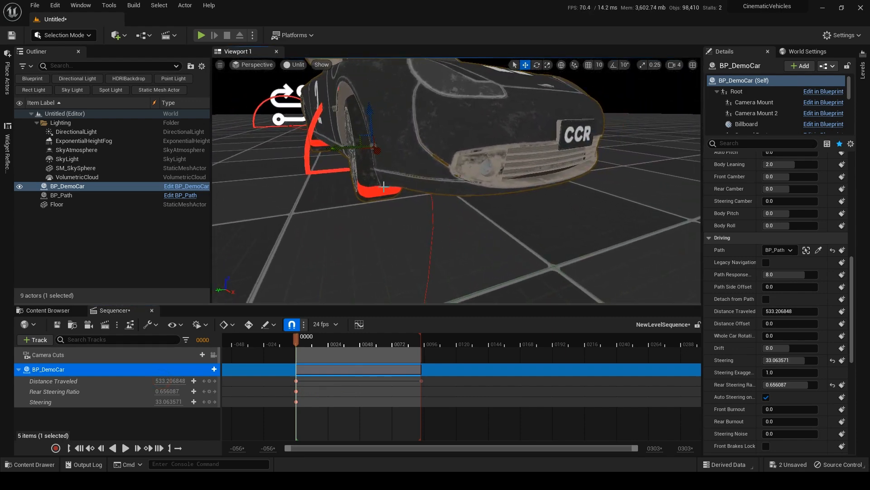
right_click_drag(493, 243, 435, 207)
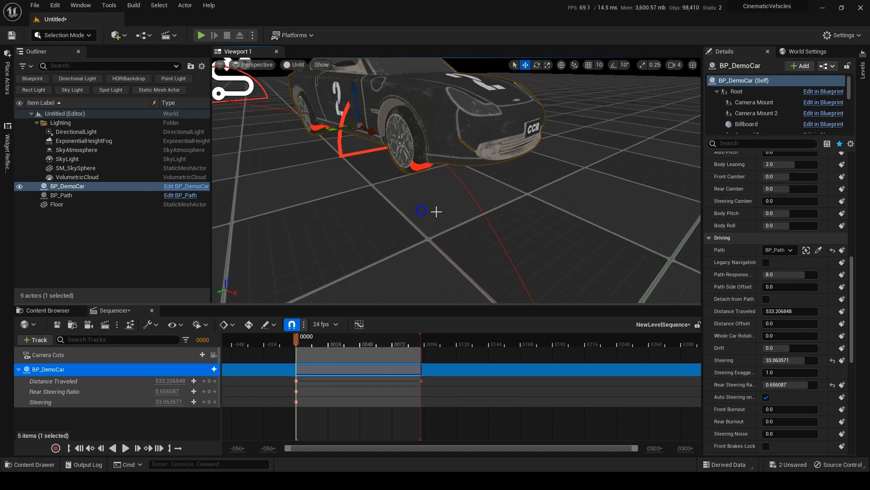
Step: Try Steering Exaggeration values of 2 and 5 on BP_DemoCar, and reset Rear Steering Ratio to its default
scroll(742, 347, "down", 7)
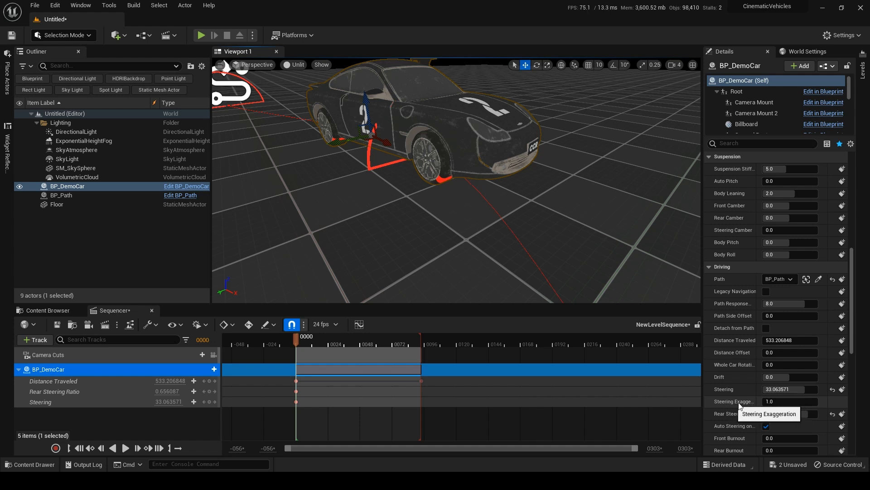
left_click(775, 401)
type("2")
key("Return")
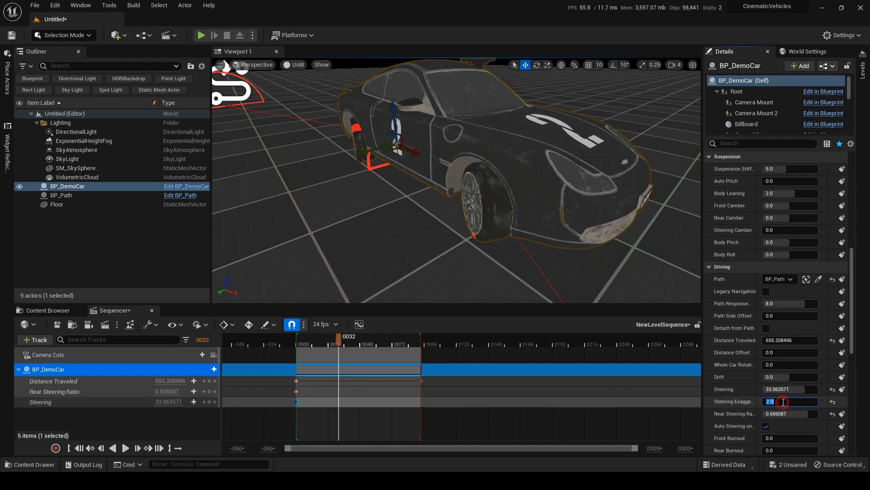
type("5")
key("Return")
left_click(832, 415)
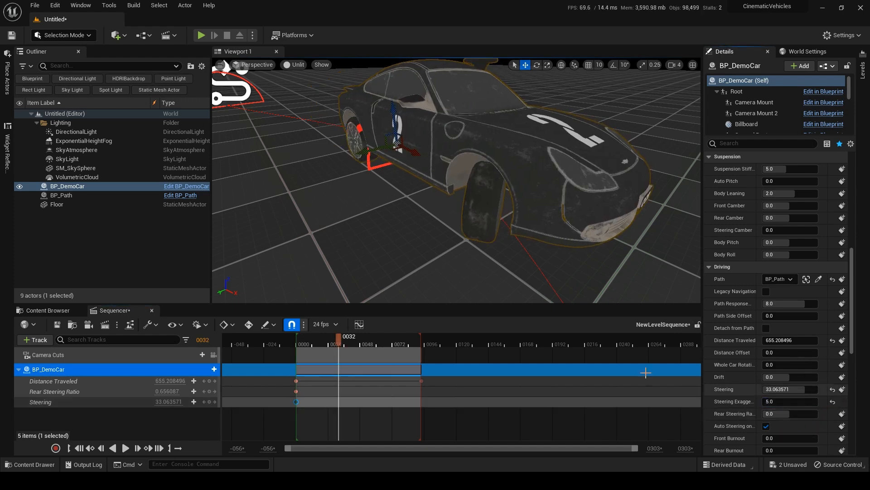
Step: Test Hide Car on BP_DemoCar by switching it on and off twice
scroll(746, 399, "down", 5)
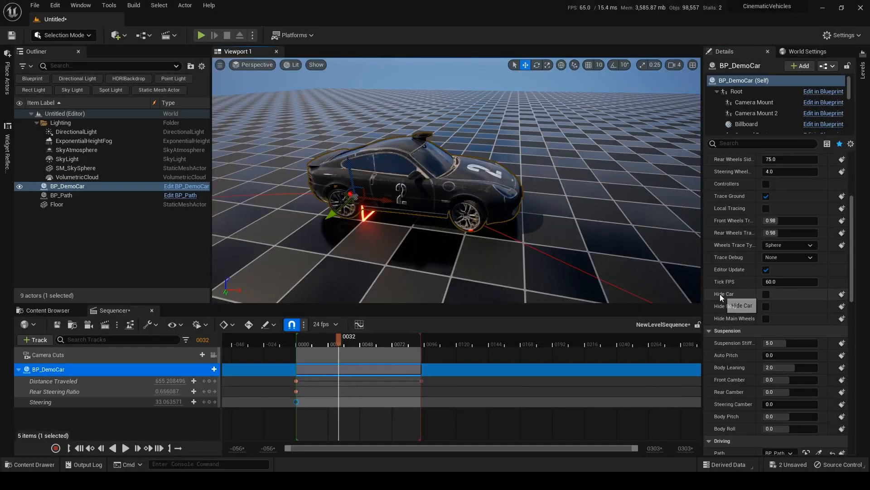
left_click(766, 294)
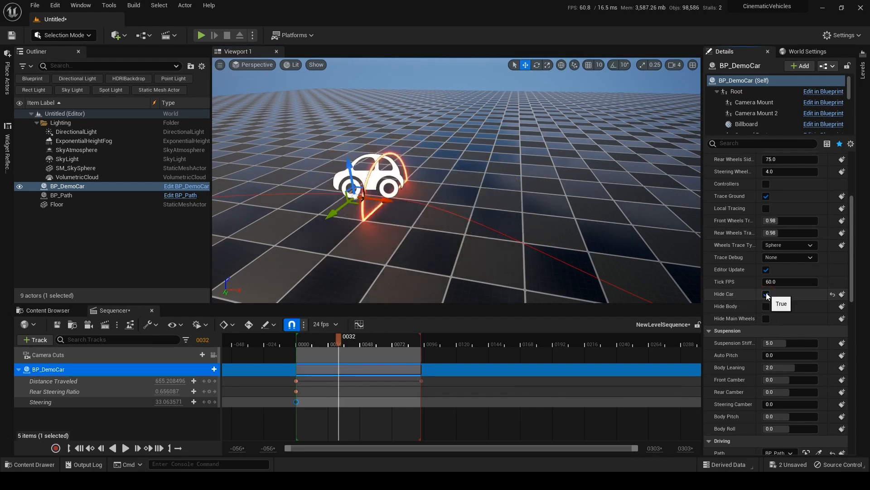
left_click(766, 293)
left_click(766, 293)
left_click(767, 294)
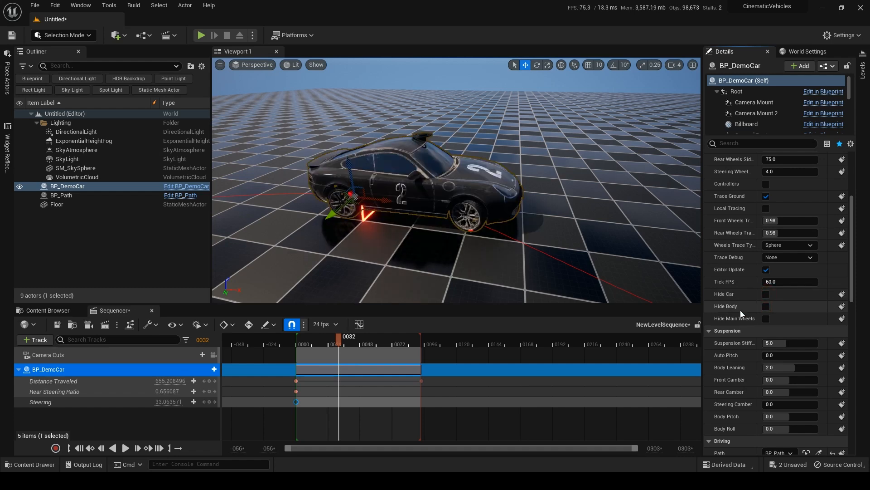
Step: Test Hide Body by switching it on and off, and toggle Hide Main Wheels on, off and on again
left_click(766, 307)
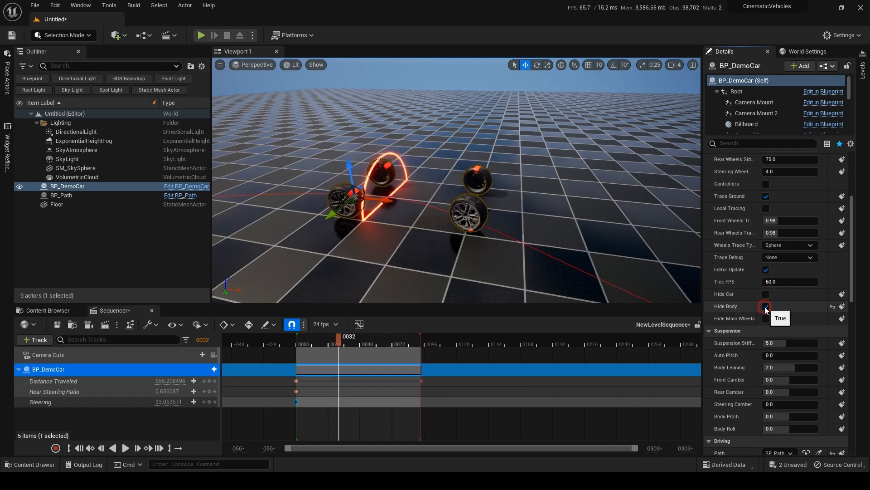
left_click(766, 307)
left_click(766, 319)
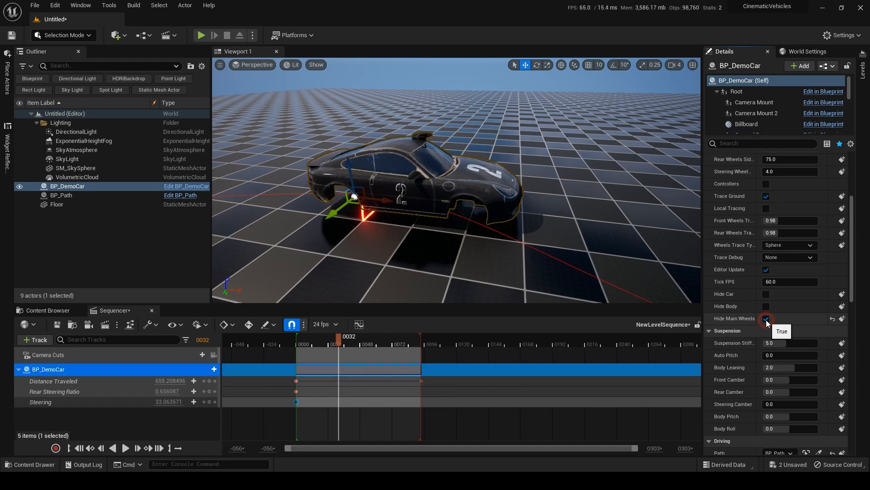
left_click(766, 319)
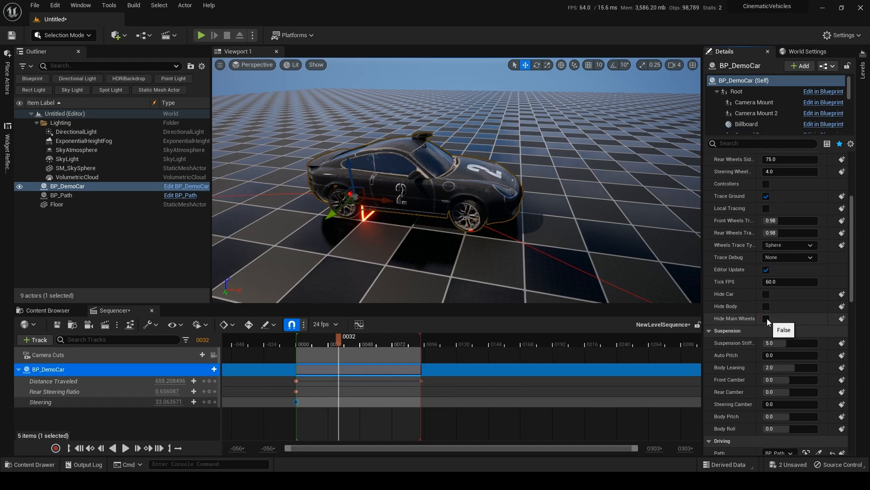
left_click(766, 319)
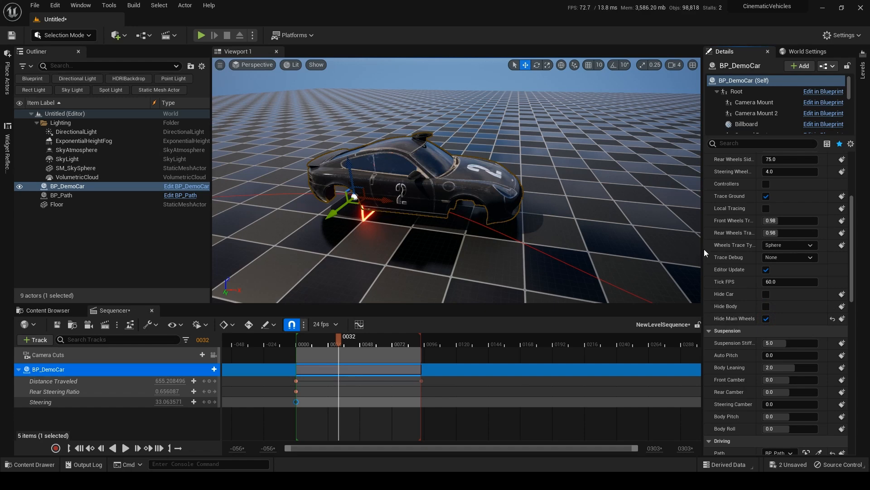
Step: Play the sequence and the level to examine BP_DemoCar's read-only speed and Real Steering values
scroll(755, 334, "down", 5)
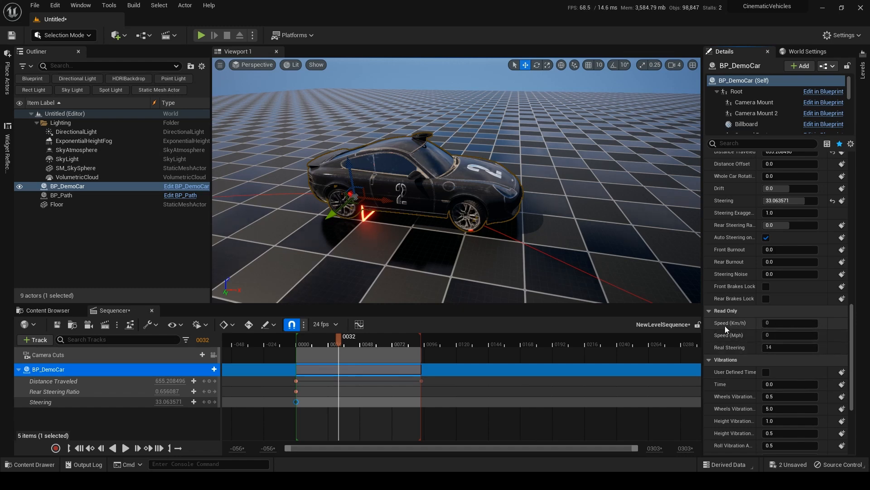
key("space")
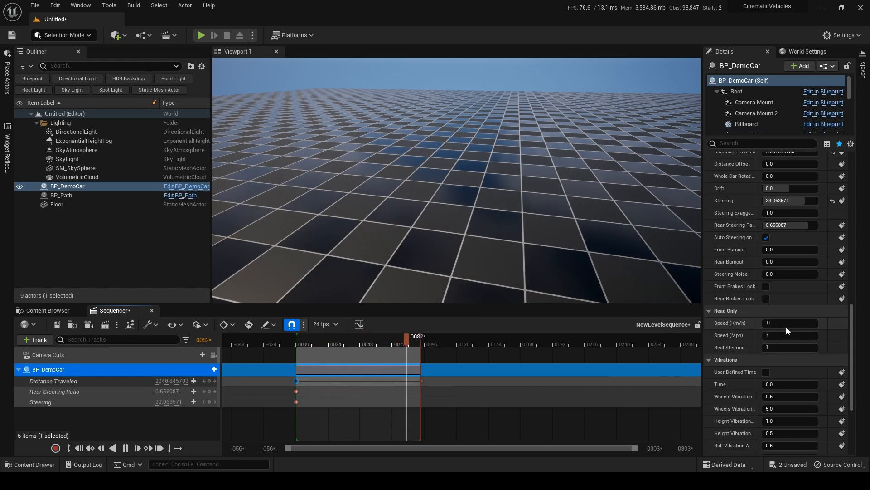
key("alt+p")
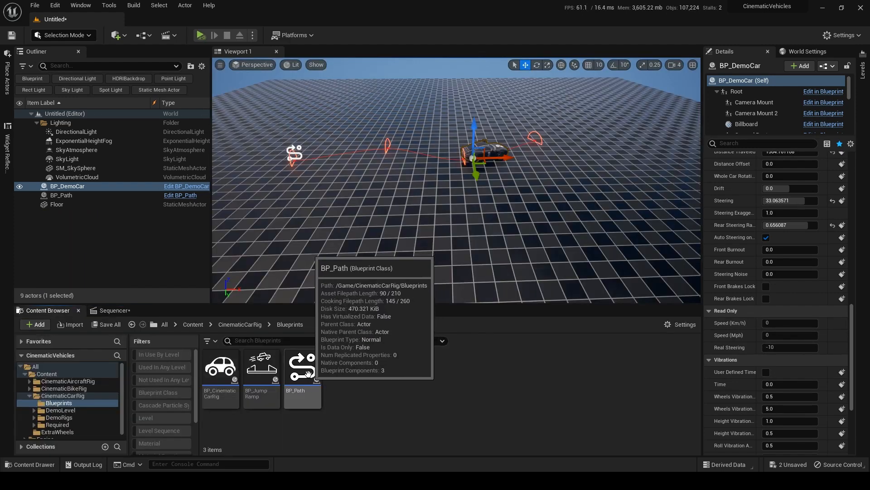
Step: Place a second BP_Path in the level in front of the car and extend its spline with another point
left_click_drag(303, 377, 311, 231)
left_click_drag(492, 247, 502, 207)
mouse_move(502, 207)
right_mouse_down()
mouse_move(494, 208)
mouse_move(499, 217)
right_mouse_up()
left_click_drag(474, 170, 655, 142, "alt")
mouse_move(485, 216)
right_mouse_down()
mouse_move(501, 206)
mouse_move(485, 217)
right_mouse_up()
right_click_drag(295, 230, 290, 230)
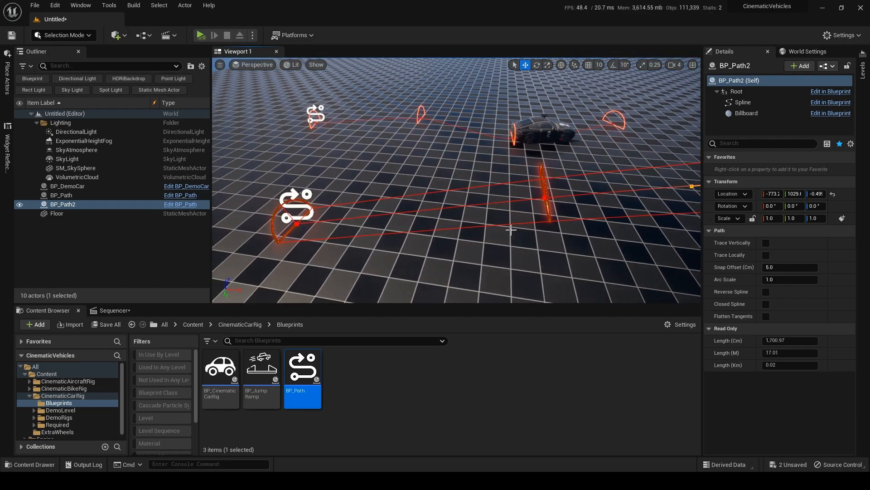
Step: Try rotating the middle spline point of BP_Path2, and undo the rotation
right_click_drag(495, 231, 490, 229)
left_click(522, 224)
key("e")
left_click_drag(502, 232, 500, 134)
key("ctrl+z")
right_click_drag(460, 247, 479, 246)
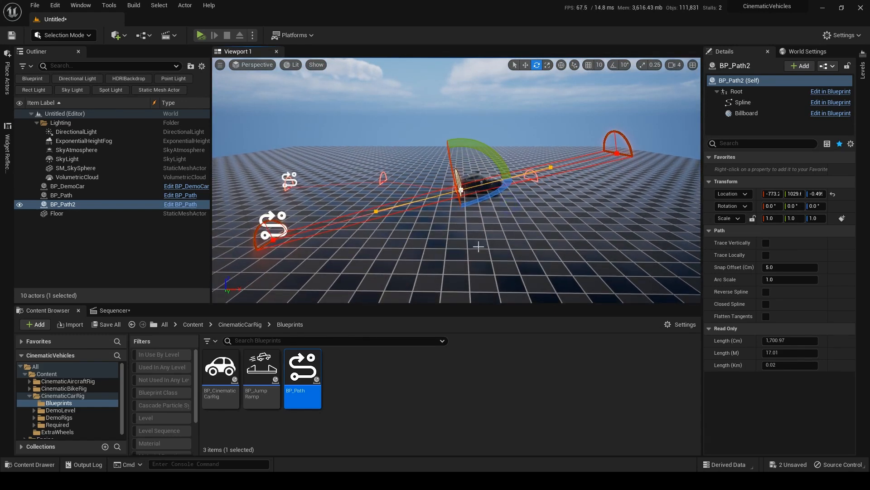
Step: Raise the end spline point of BP_Path2 high above the ground so the path slopes upward
left_click(617, 154)
mouse_move(587, 217)
right_mouse_down()
mouse_move(598, 216)
mouse_move(586, 218)
right_mouse_up()
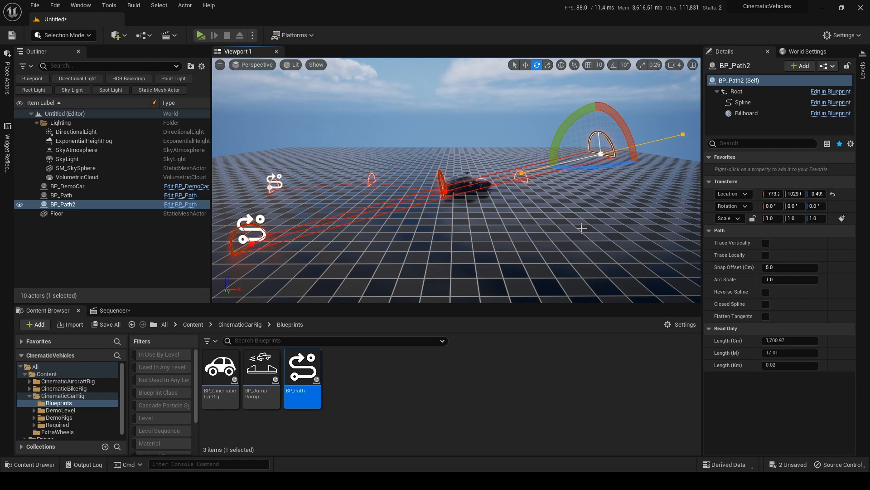
right_click_drag(593, 194, 593, 184)
key("w")
left_click_drag(599, 136, 599, 76)
right_click_drag(592, 150, 583, 161)
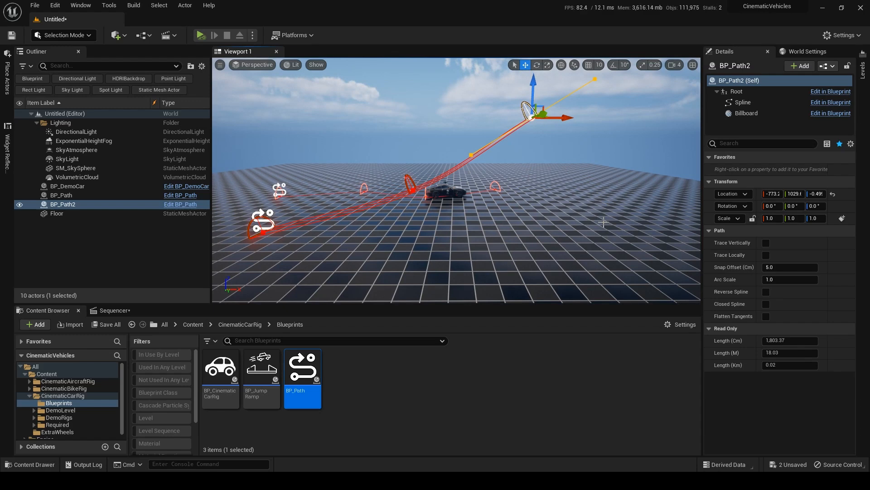
Step: Test Trace Vertically and Trace Locally on BP_Path2 one after the other, undoing each
left_click(766, 244)
key("ctrl+z")
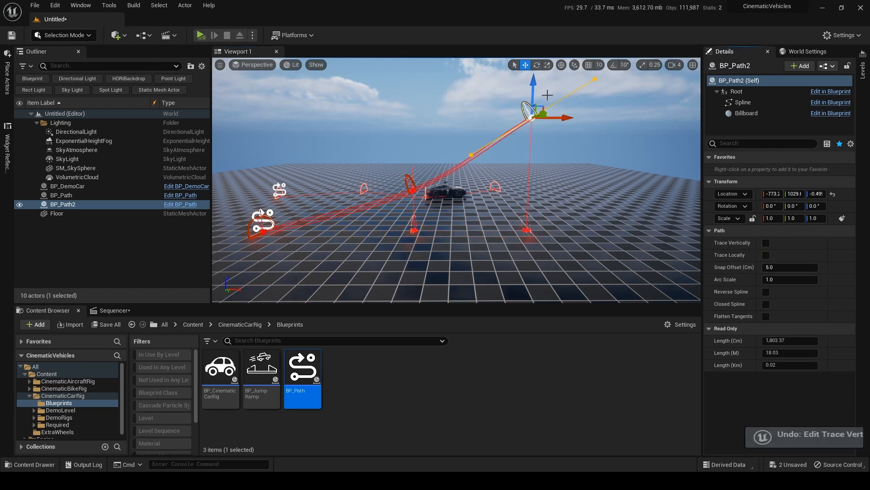
left_click(766, 255)
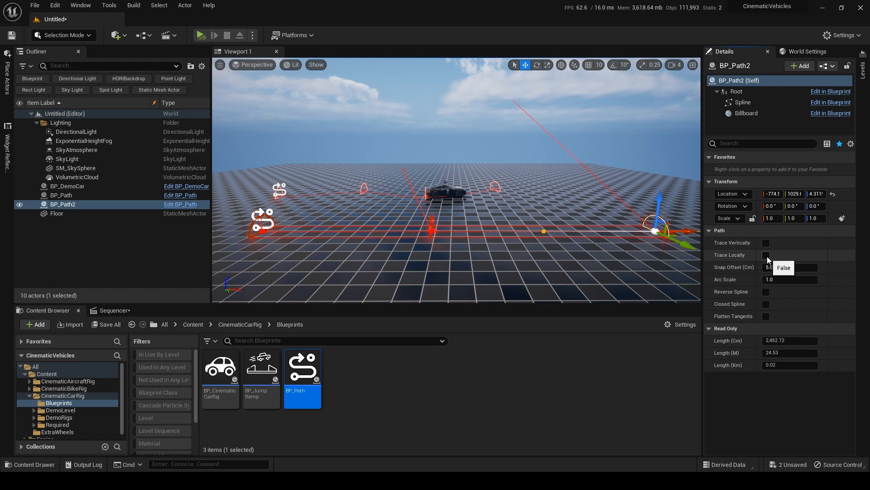
key("ctrl+z")
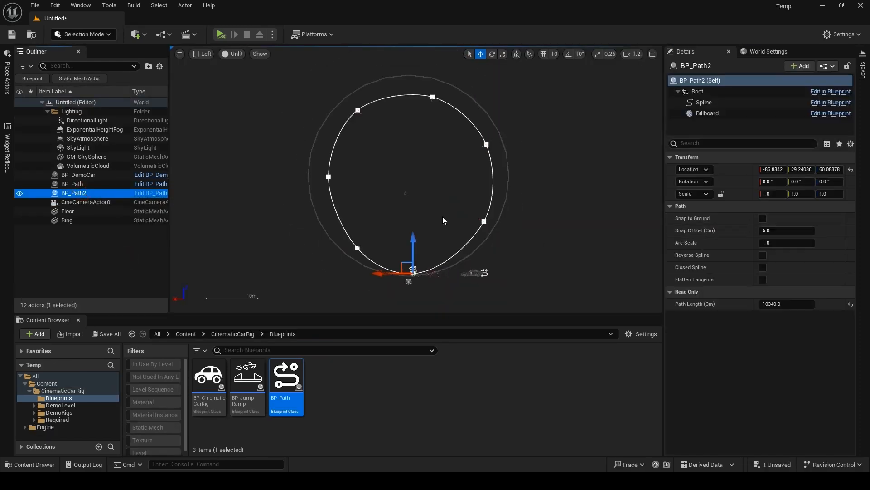
Step: Apply Snap to Ground to the loop-shaped BP_Path2 inside the ring
left_click(763, 218)
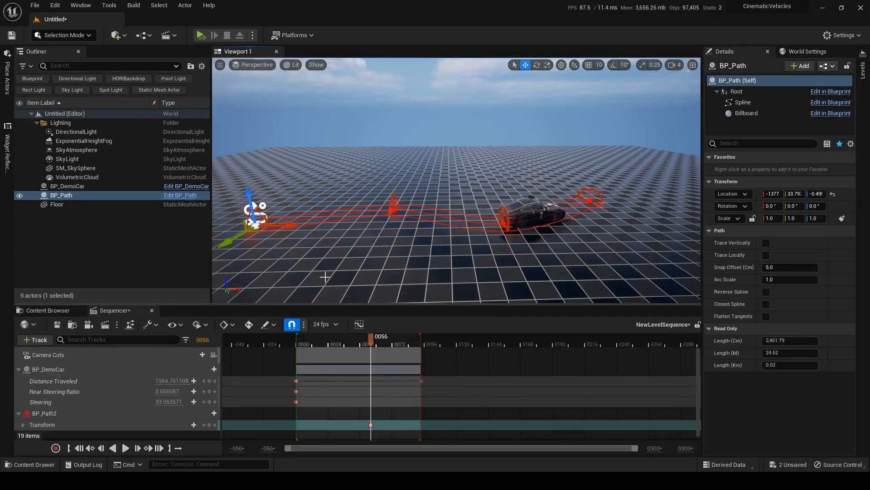